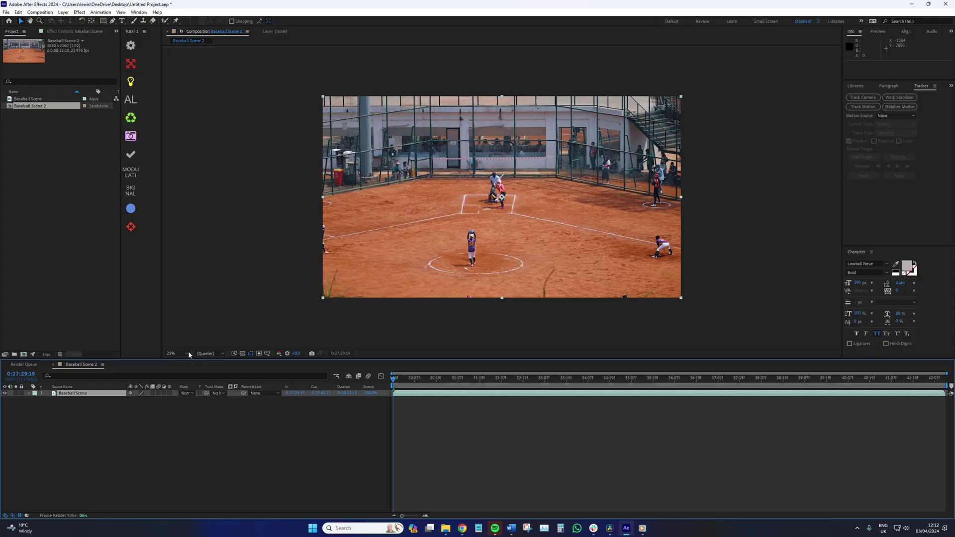
Set the composition viewer zoom to 37% and play a short preview of the footage
{"action": "left_click", "coordinate": [172, 354]}
{"action": "left_click", "coordinate": [179, 378]}
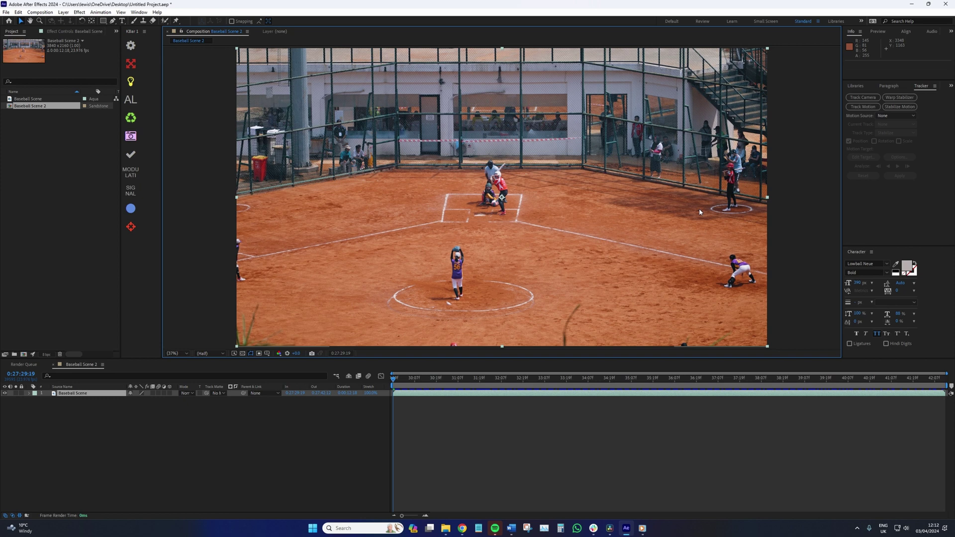
{"action": "key", "text": "space"}
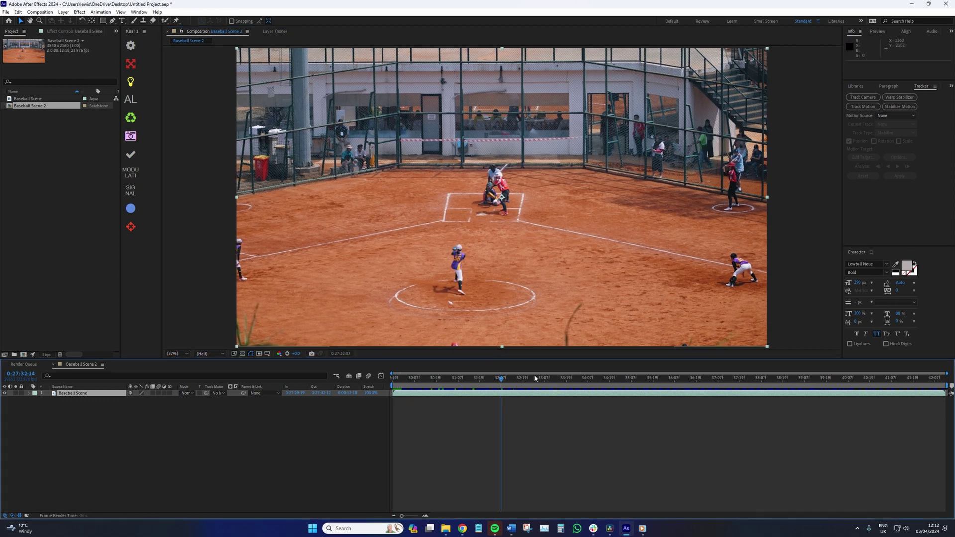
{"action": "key", "text": "space"}
Scrub to 0:27:34:12, just after the pitch reaches the batter, and end the work area there
{"action": "left_click_drag", "start_coordinate": [393, 379], "coordinate": [509, 397]}
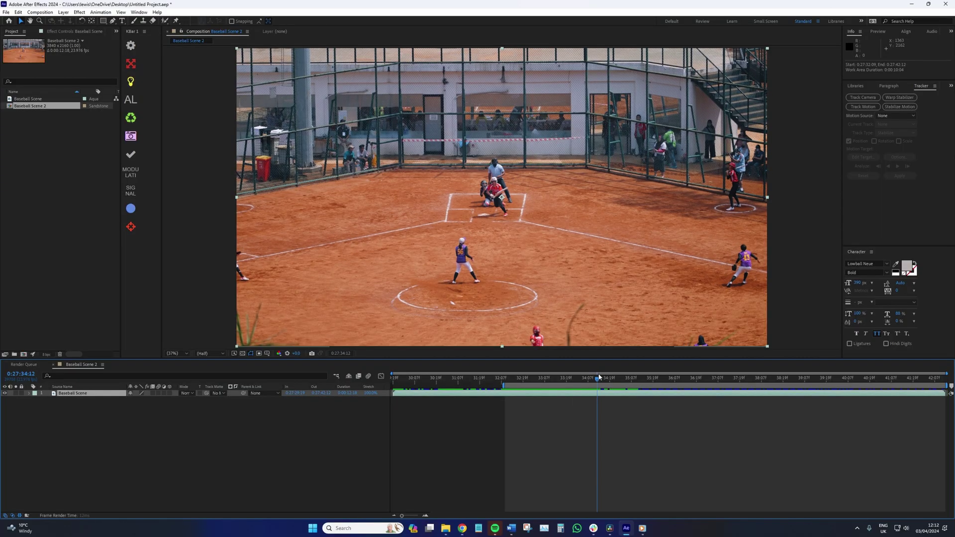
{"action": "key", "text": "n"}
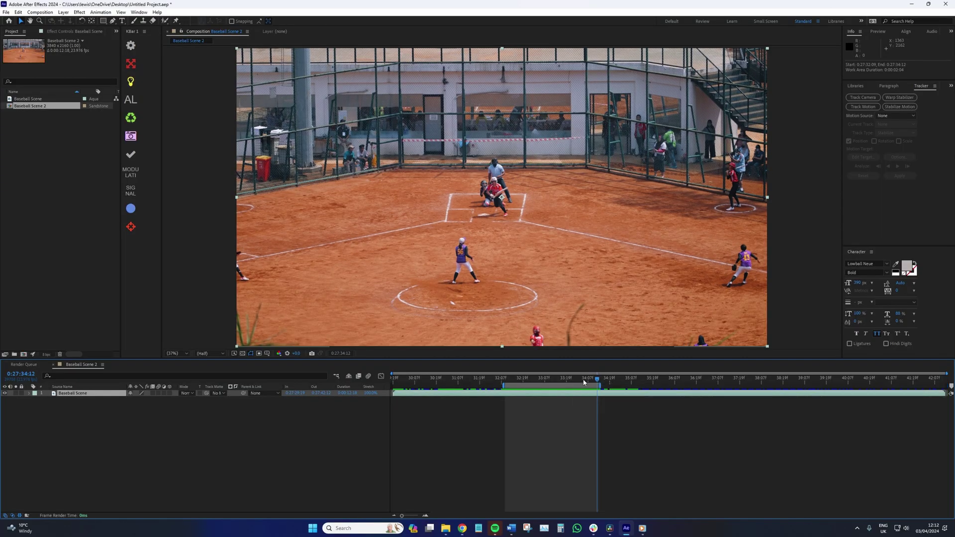
{"action": "key", "text": "Page_Up"}
{"action": "key", "text": "Page_Up"}
Open the footage in the Layer viewer at 100%, showing Motion Tracker Points, framed on the pitcher
{"action": "double_click", "coordinate": [83, 394]}
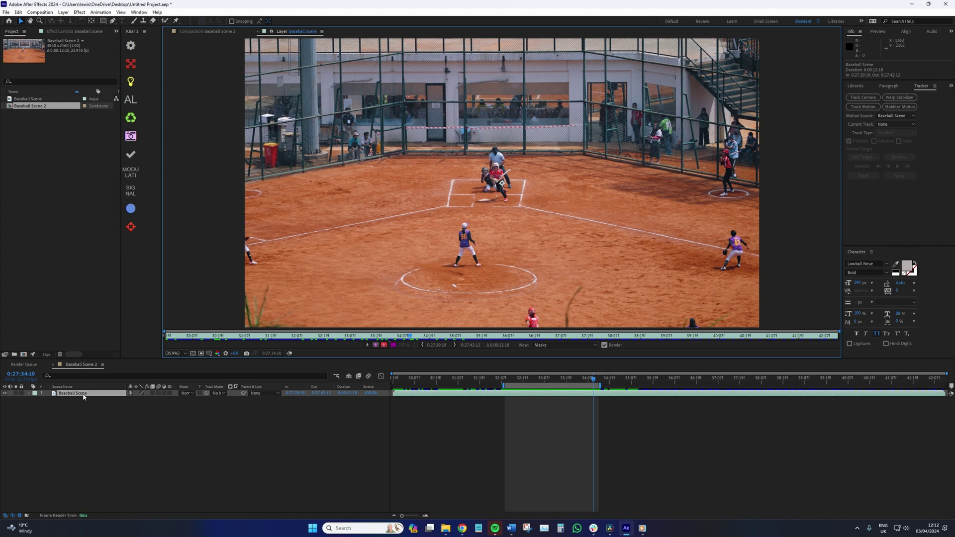
{"action": "left_click", "coordinate": [868, 109]}
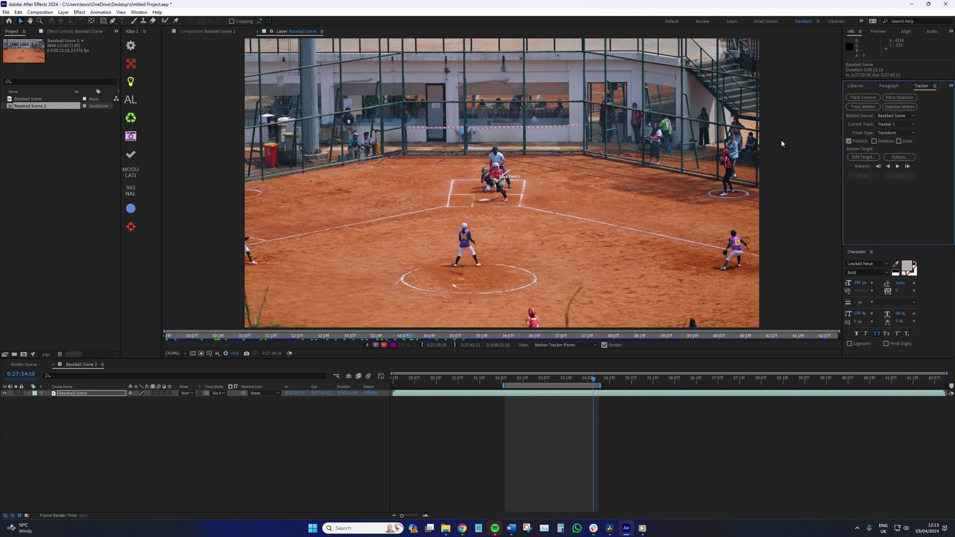
{"action": "key", "text": "slash"}
{"action": "left_click_drag", "start_coordinate": [515, 385], "coordinate": [510, 383]}
{"action": "left_click_drag", "start_coordinate": [505, 242], "coordinate": [440, 261]}
Step four frames to the ball's release and position the track point precisely on the softball
{"action": "key", "text": "Page_Down"}
{"action": "key", "text": "Page_Down"}
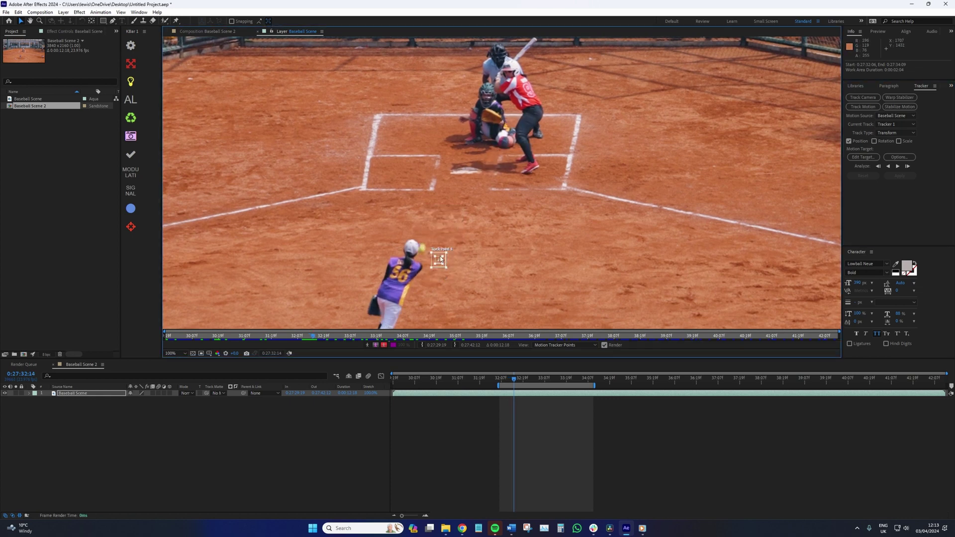
{"action": "key", "text": "Page_Down"}
{"action": "key", "text": "Page_Down"}
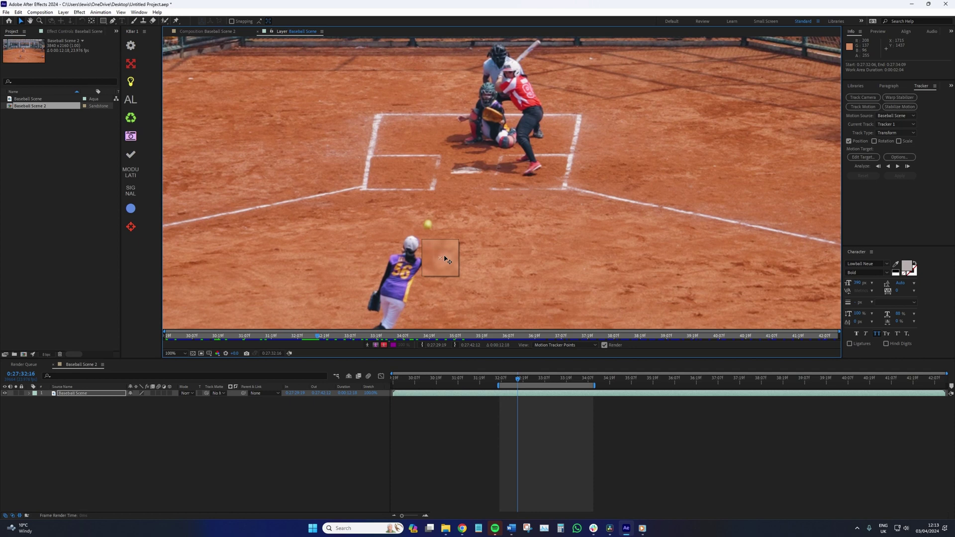
{"action": "left_click_drag", "start_coordinate": [433, 225], "coordinate": [433, 225]}
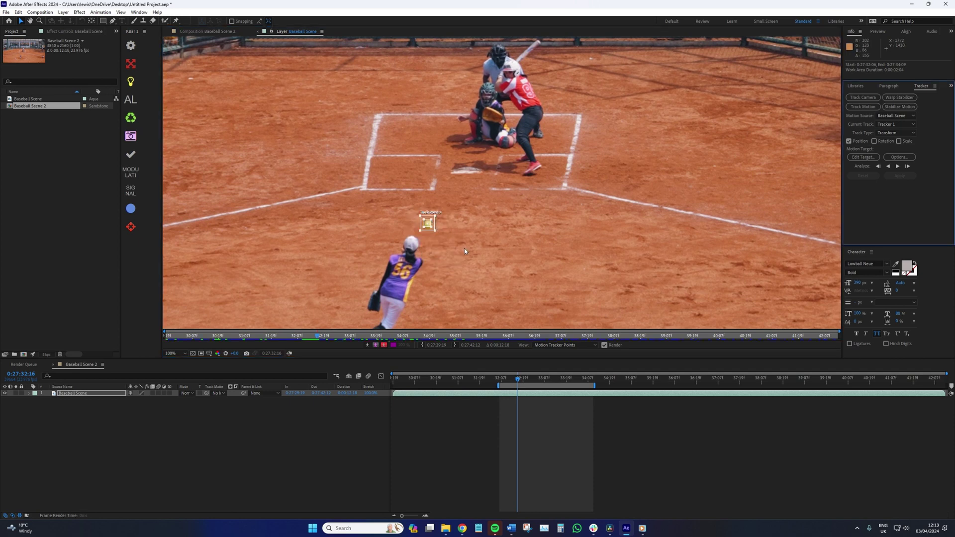
{"action": "key", "text": "comma"}
{"action": "key", "text": "comma"}
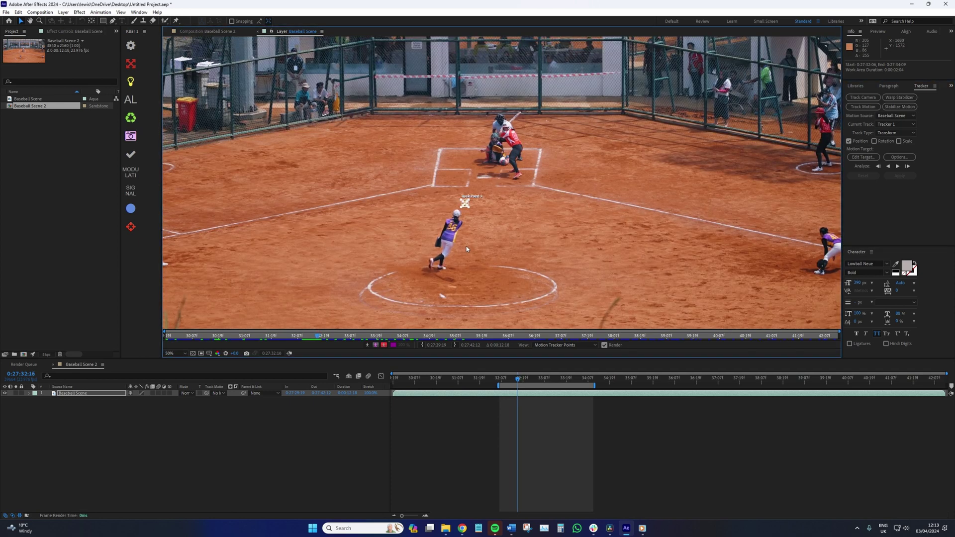
{"action": "key", "text": "period"}
{"action": "key", "text": "period"}
{"action": "key", "text": "period"}
{"action": "key", "text": "period"}
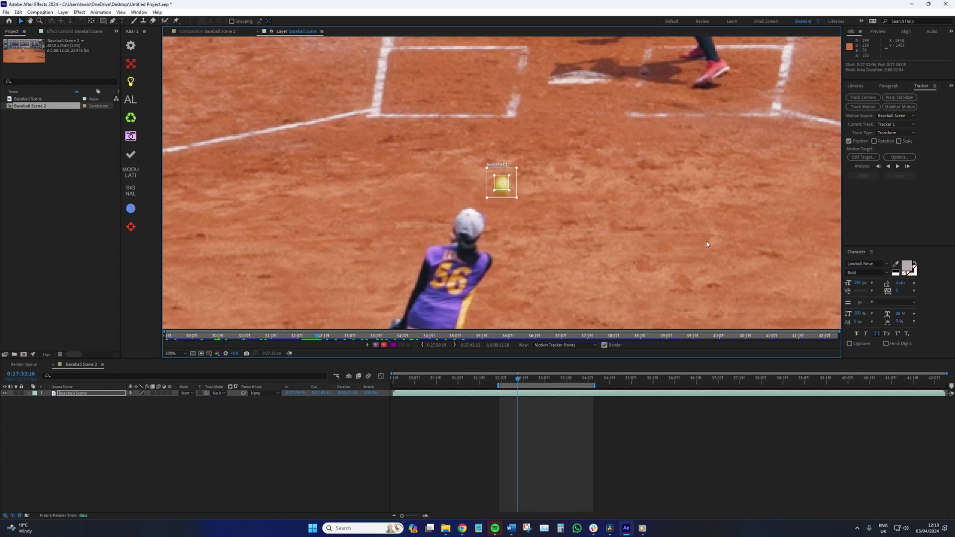
{"action": "key", "text": "comma"}
{"action": "left_click_drag", "start_coordinate": [763, 153], "coordinate": [732, 181]}
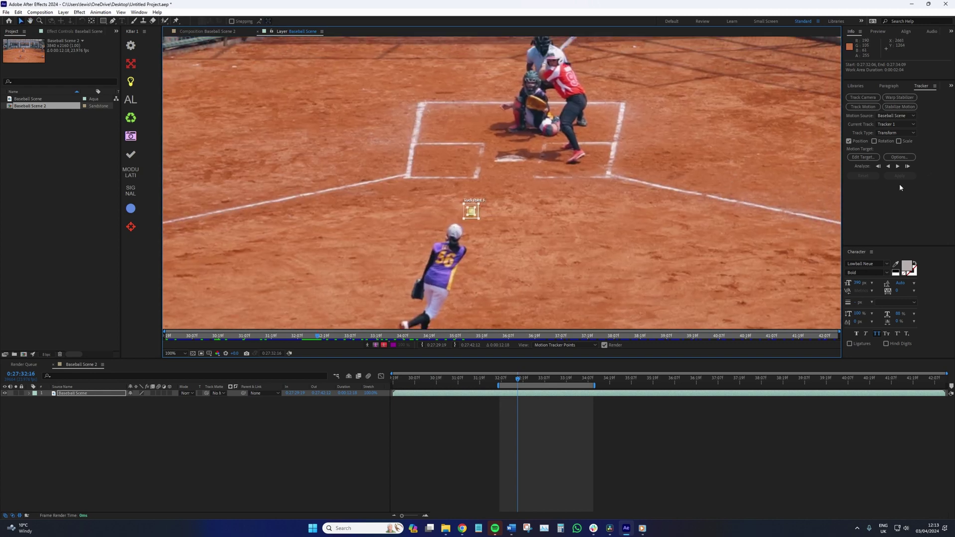
{"action": "left_click_drag", "start_coordinate": [474, 213], "coordinate": [474, 213]}
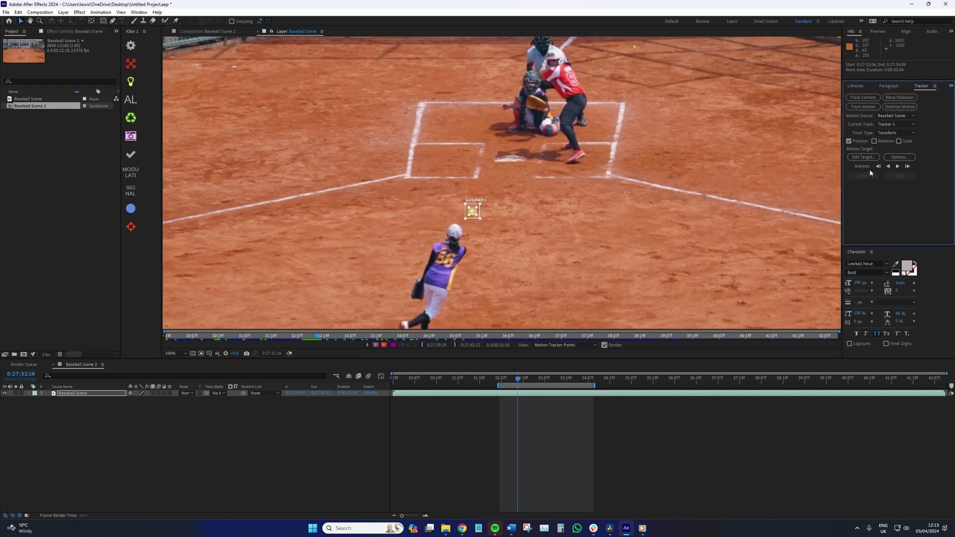
Analyze the track forward, stopping and resuming, and drag the drifting Track Point 1 back onto the ball
{"action": "left_click", "coordinate": [899, 167]}
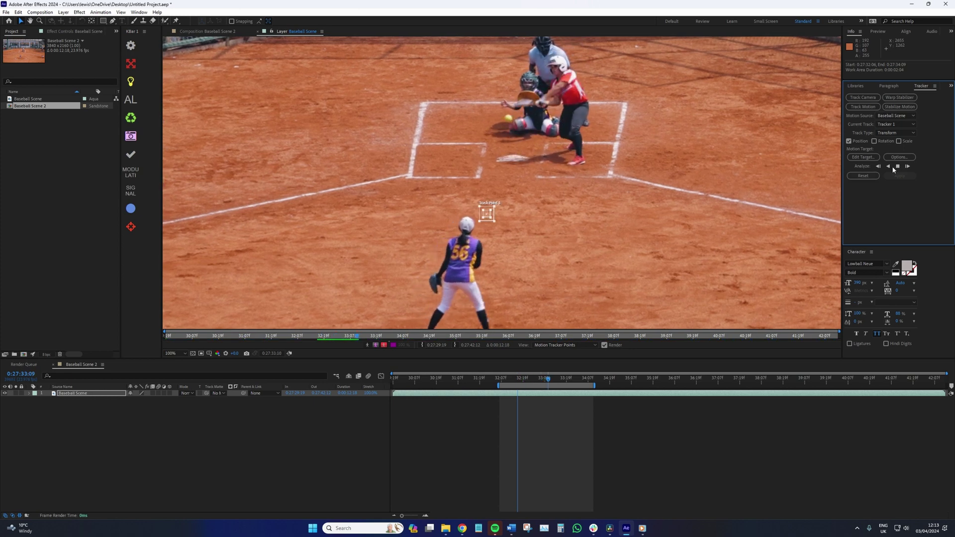
{"action": "left_click", "coordinate": [897, 167]}
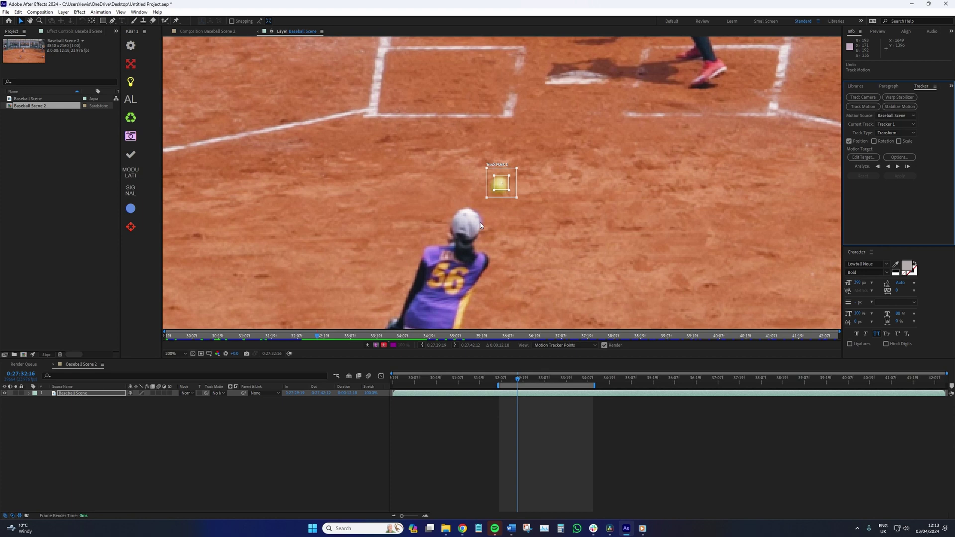
{"action": "left_click", "coordinate": [898, 167]}
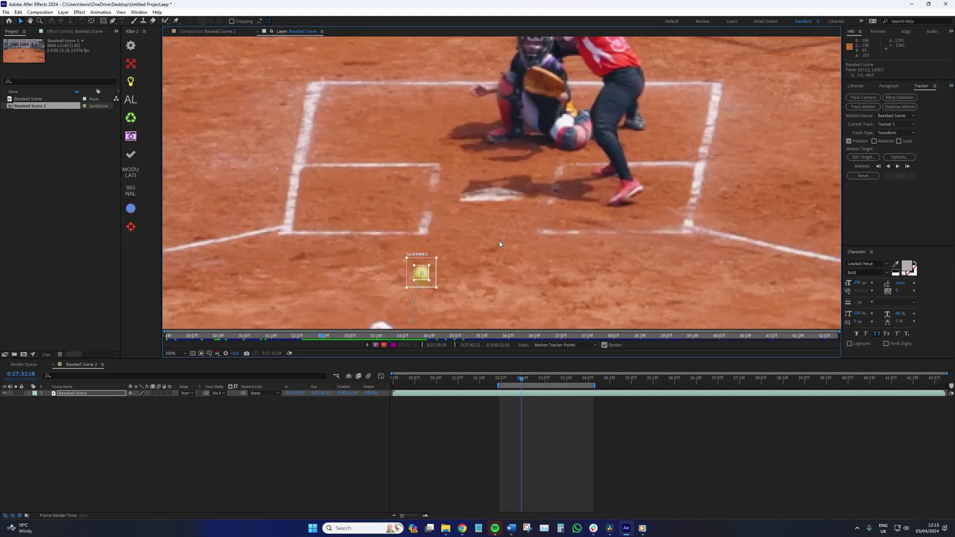
{"action": "left_click_drag", "start_coordinate": [422, 271], "coordinate": [440, 229]}
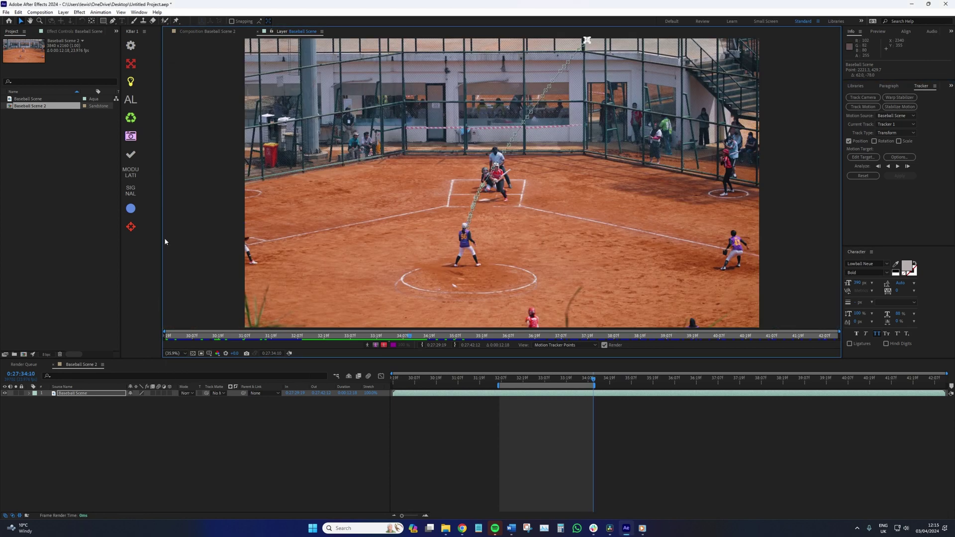
Add a Null 1 object layer and a Camera 1 layer with default settings
{"action": "left_click", "coordinate": [63, 12]}
{"action": "mouse_move", "coordinate": [80, 20]}
{"action": "left_click", "coordinate": [200, 53]}
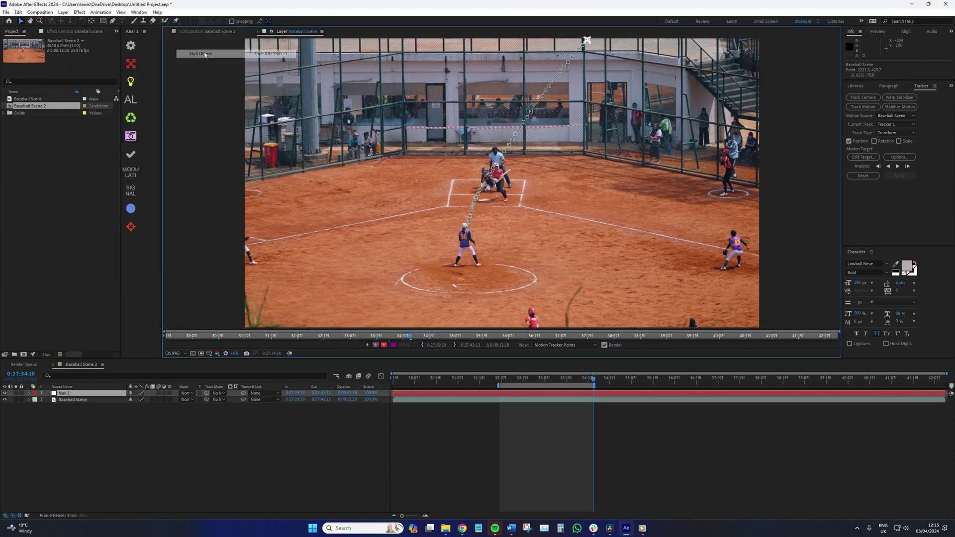
{"action": "left_click", "coordinate": [64, 12]}
{"action": "left_click", "coordinate": [199, 45]}
{"action": "key", "text": "Return"}
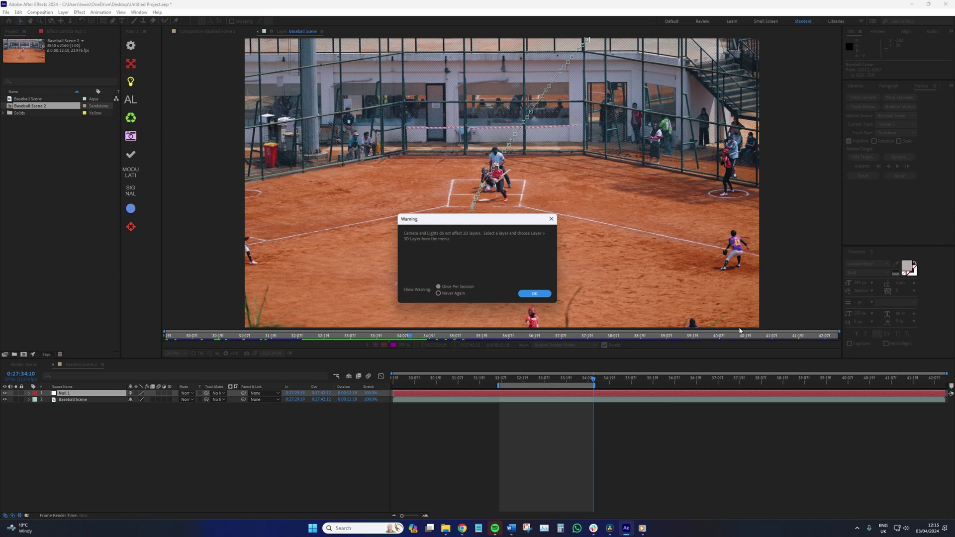
{"action": "key", "text": "Return"}
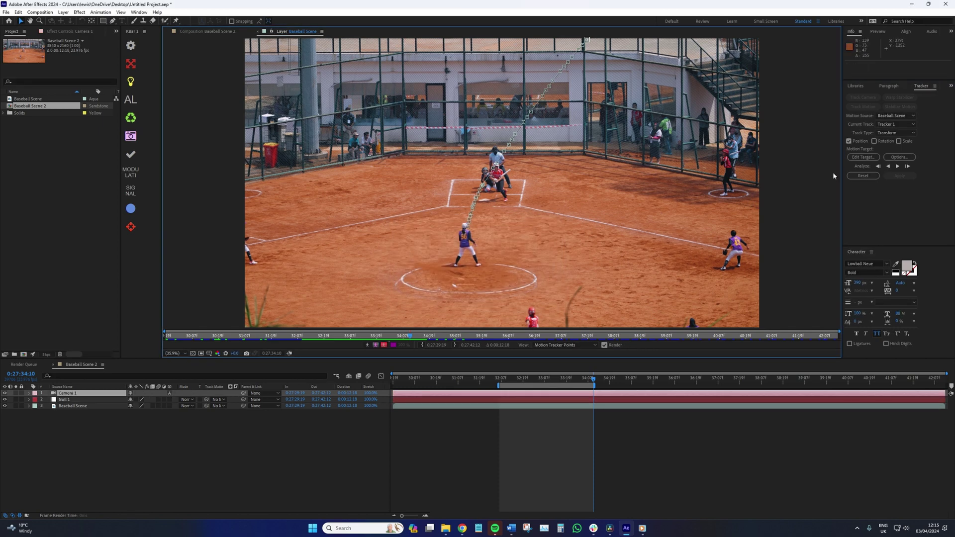
Set Null 1 as the tracker's motion target and apply the track data
{"action": "left_click", "coordinate": [863, 157]}
{"action": "left_click", "coordinate": [490, 286]}
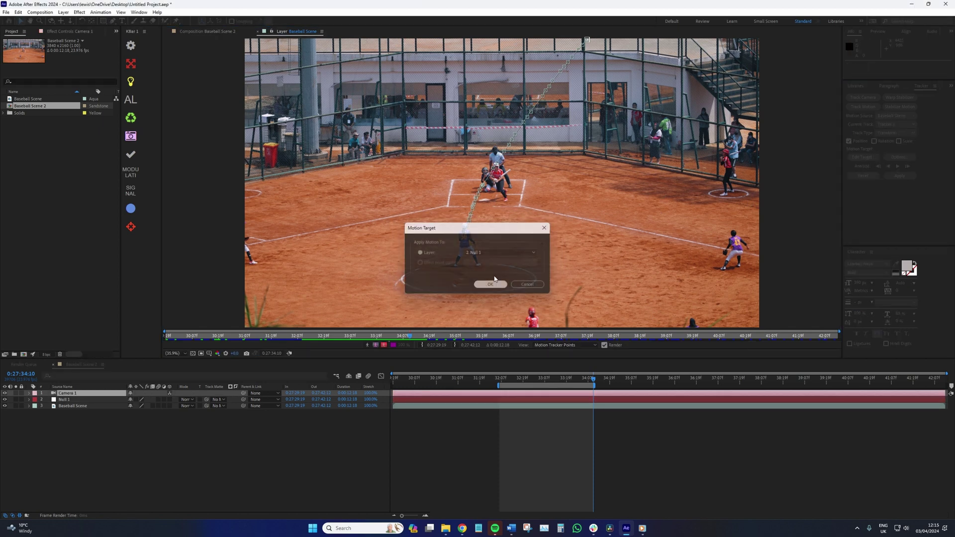
{"action": "left_click", "coordinate": [901, 176]}
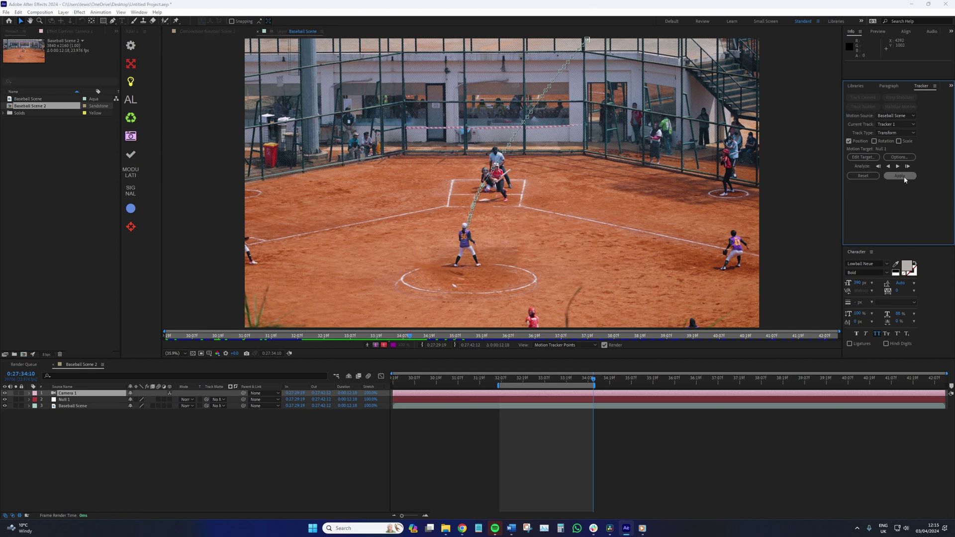
Apply the track in X and Y, then check Null 1's Position keyframes follow the ball
{"action": "left_click", "coordinate": [482, 271]}
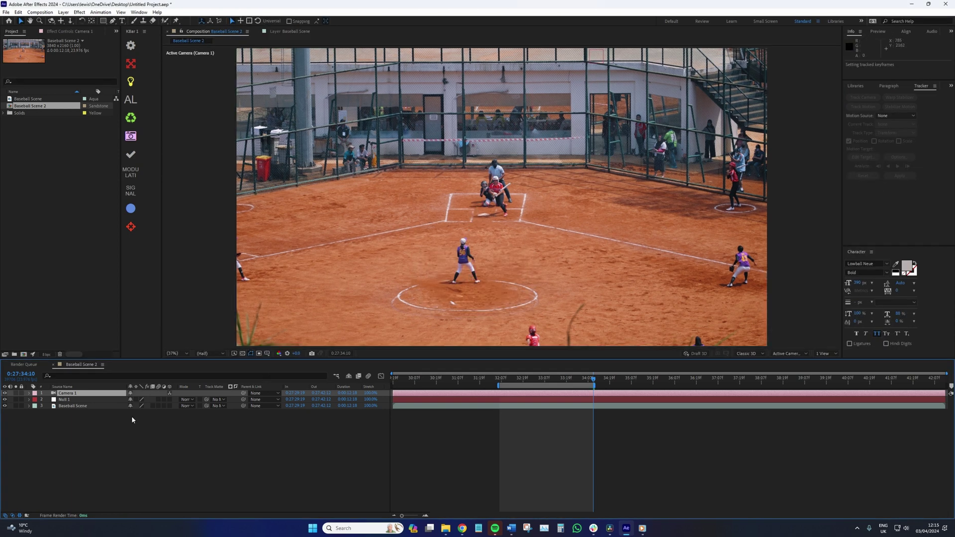
{"action": "left_click", "coordinate": [87, 402]}
{"action": "key", "text": "u"}
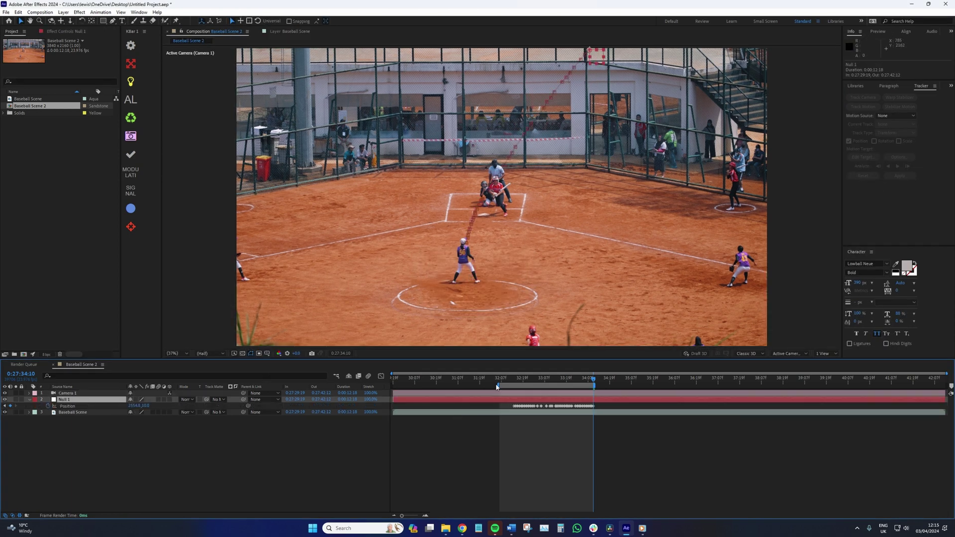
{"action": "left_click_drag", "start_coordinate": [497, 387], "coordinate": [513, 401]}
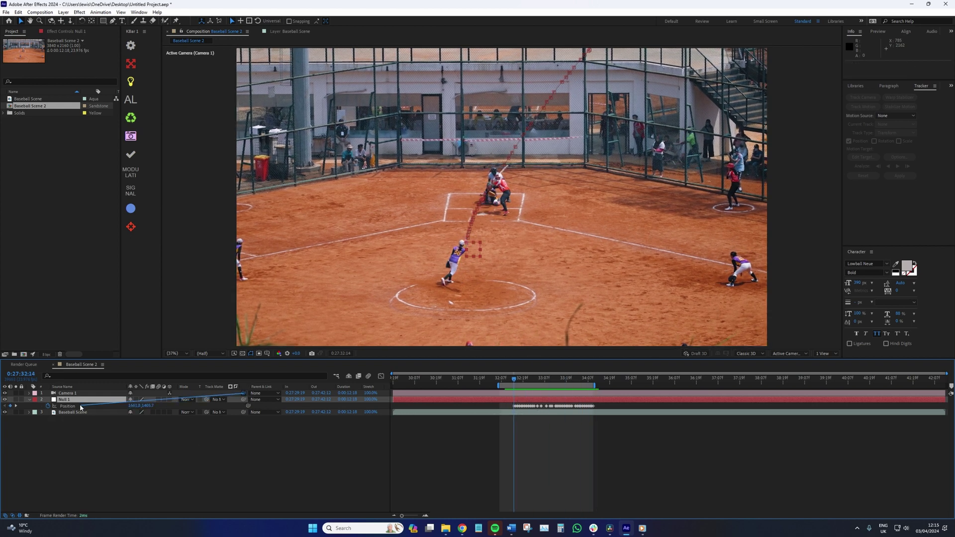
Parent Camera 1 to Null 1, preview, and move the work area start to 0:27:31:10
{"action": "left_click_drag", "start_coordinate": [81, 408], "coordinate": [76, 402]}
{"action": "key", "text": "space"}
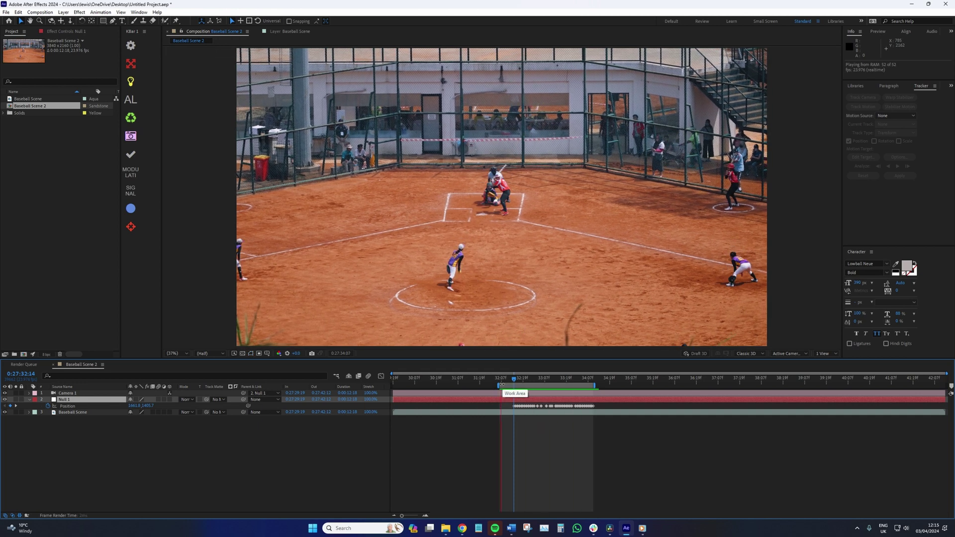
{"action": "left_click_drag", "start_coordinate": [498, 386], "coordinate": [460, 385]}
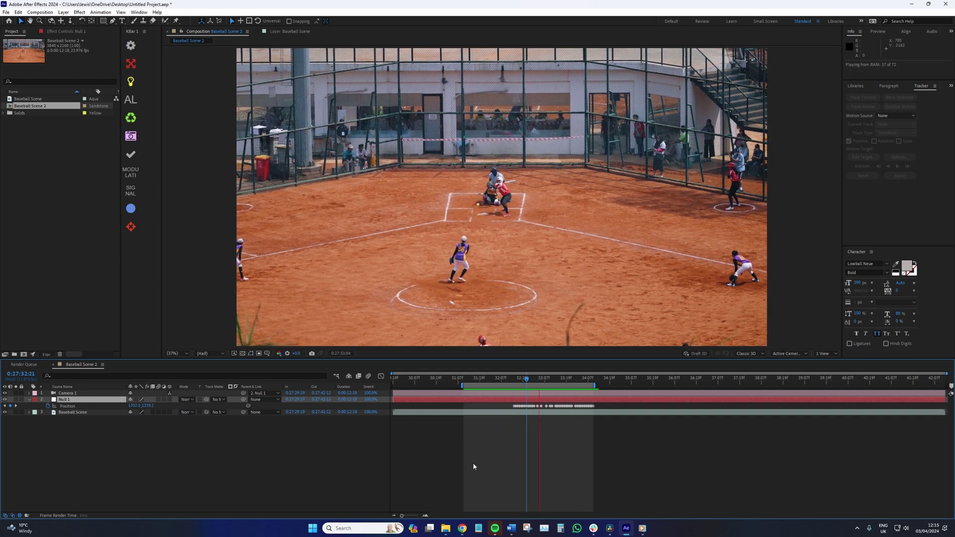
{"action": "key", "text": "space"}
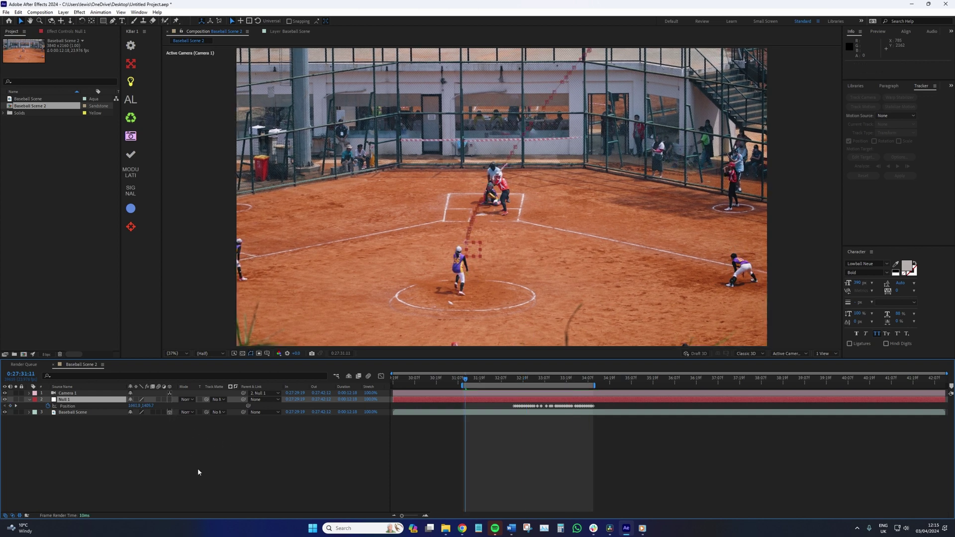
{"action": "key", "text": "space"}
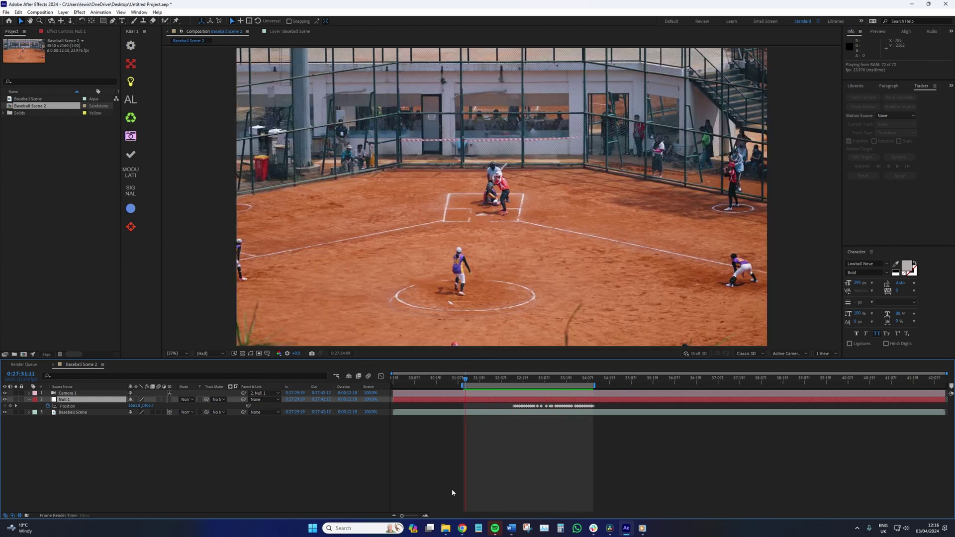
{"action": "left_click", "coordinate": [857, 529]}
{"action": "left_click", "coordinate": [857, 506]}
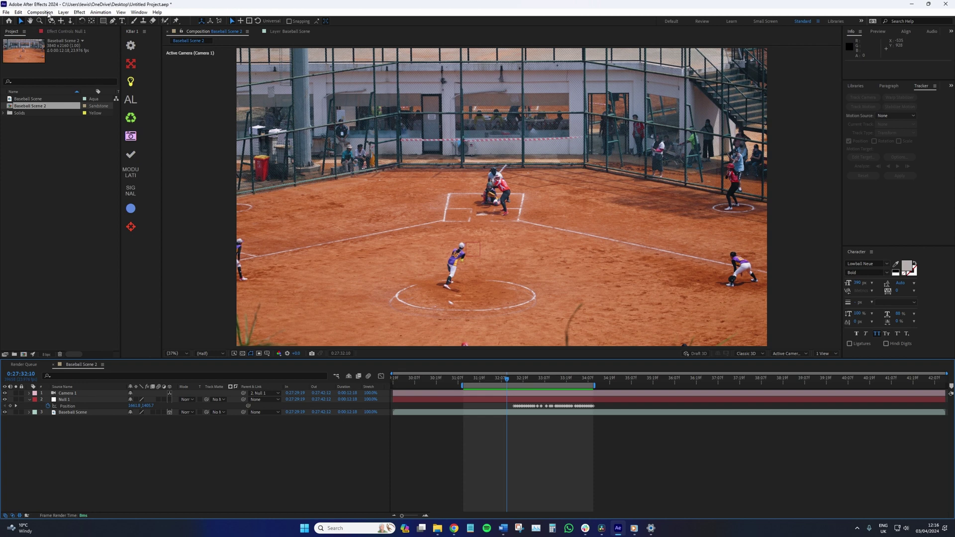
Change Baseball Scene 2's composition settings to the HD 1920x1080 24 fps preset
{"action": "left_click", "coordinate": [40, 13]}
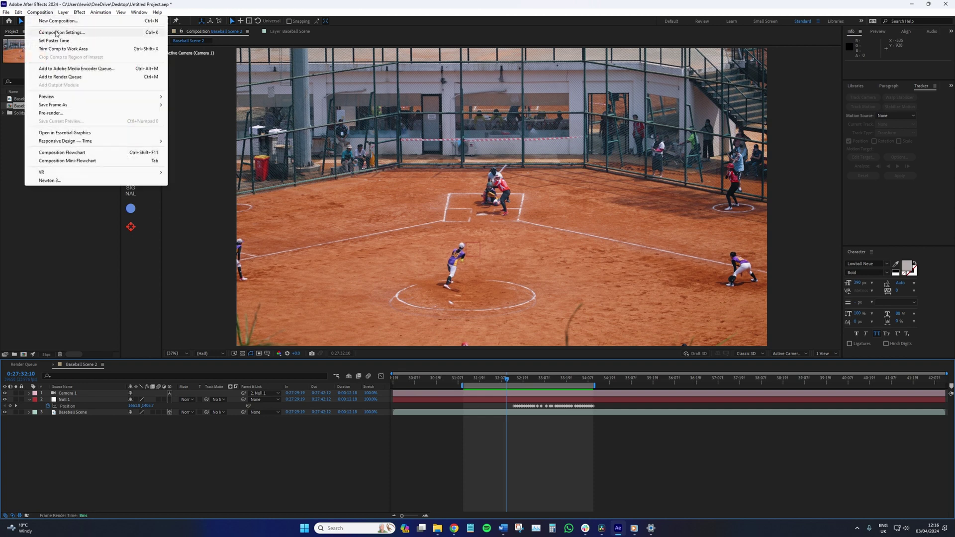
{"action": "left_click", "coordinate": [56, 32]}
{"action": "left_click", "coordinate": [471, 205]}
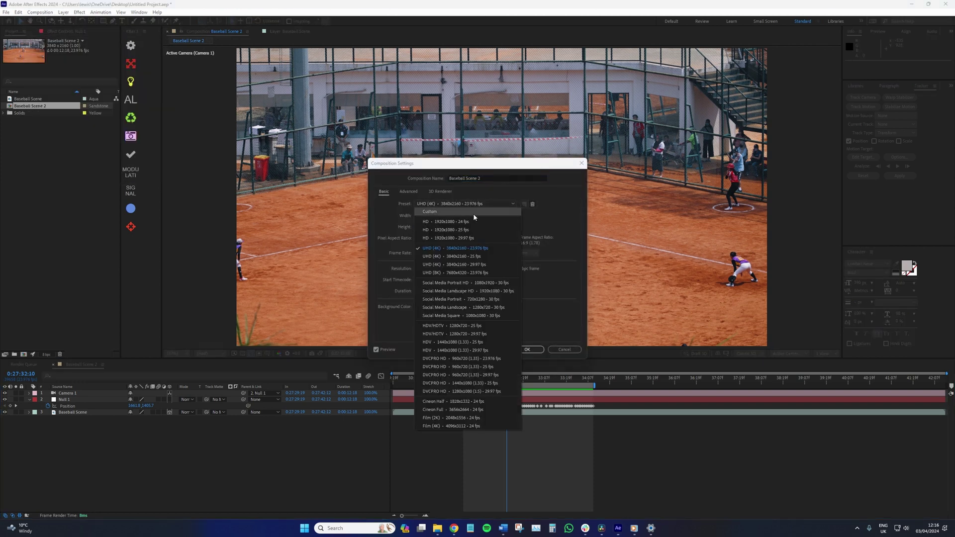
{"action": "left_click", "coordinate": [492, 221]}
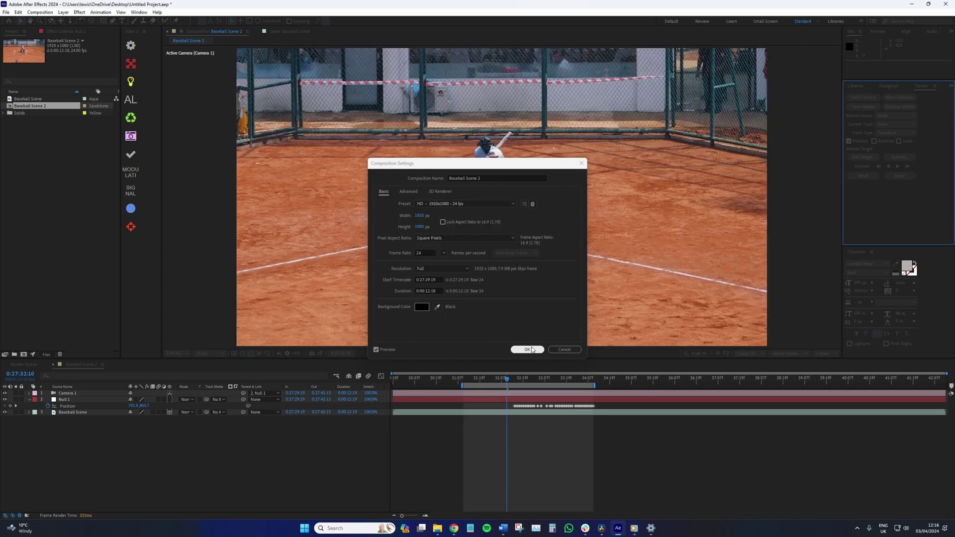
{"action": "left_click", "coordinate": [529, 349]}
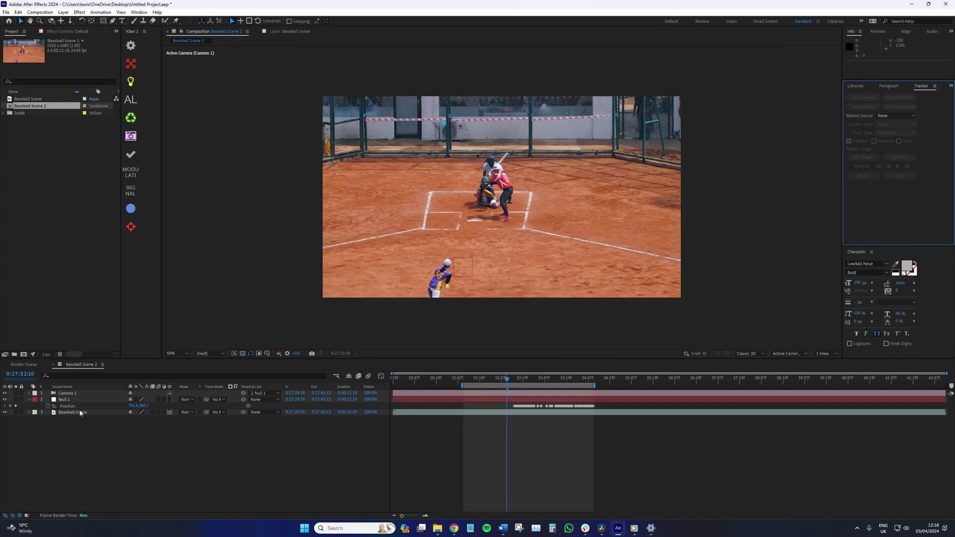
Scale the Baseball Scene layer to 50% and move to frame 0:27:32:09
{"action": "left_click", "coordinate": [80, 413]}
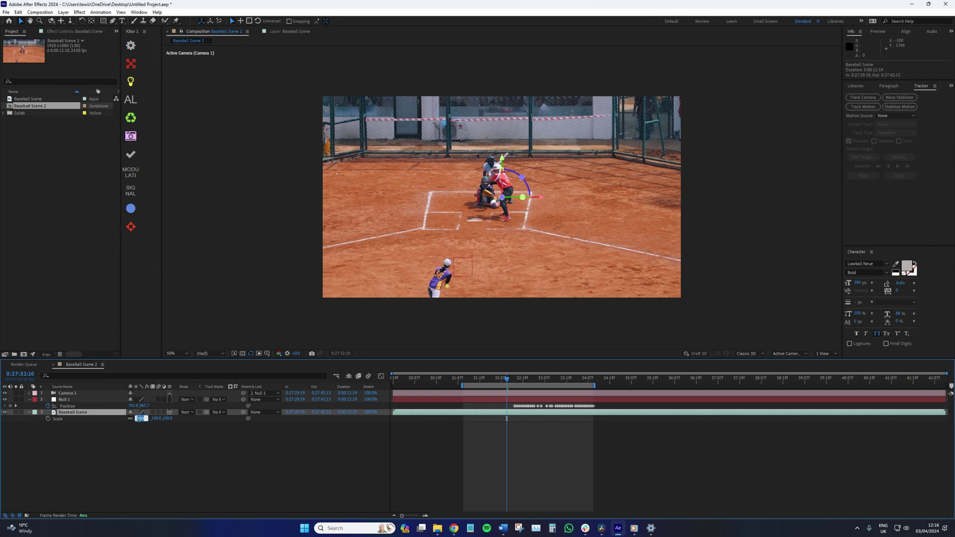
{"action": "key", "text": "Return"}
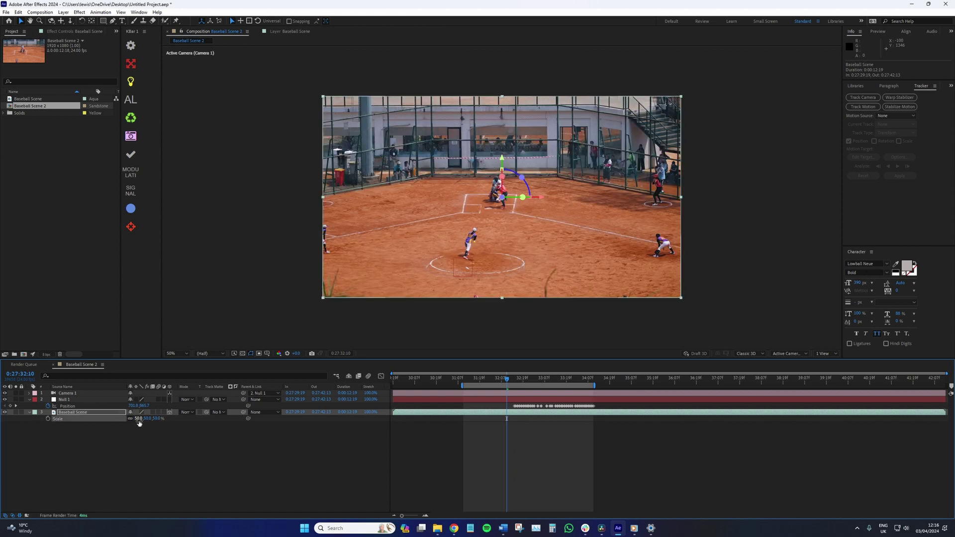
{"action": "left_click", "coordinate": [174, 471]}
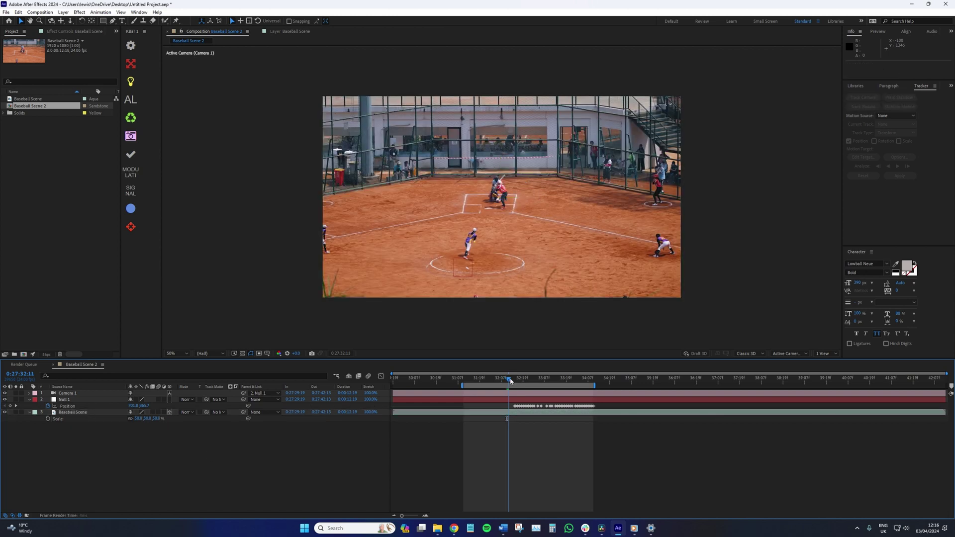
{"action": "mouse_move", "coordinate": [511, 381]}
{"action": "left_mouse_down"}
{"action": "mouse_move", "coordinate": [523, 382]}
{"action": "mouse_move", "coordinate": [506, 386]}
{"action": "left_mouse_up"}
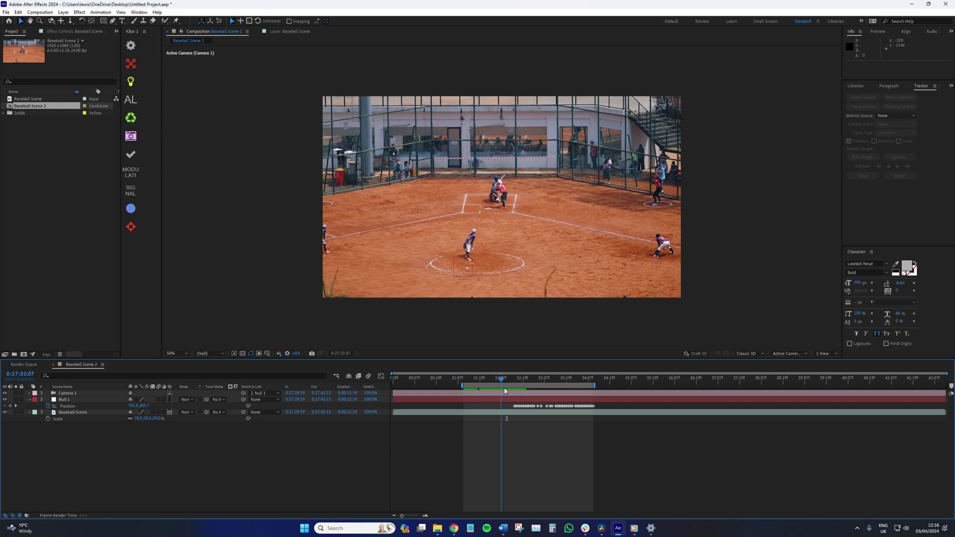
Preview the Baseball Scene layer around the pitch and settle on frame 0:27:32:10
{"action": "left_click", "coordinate": [77, 412]}
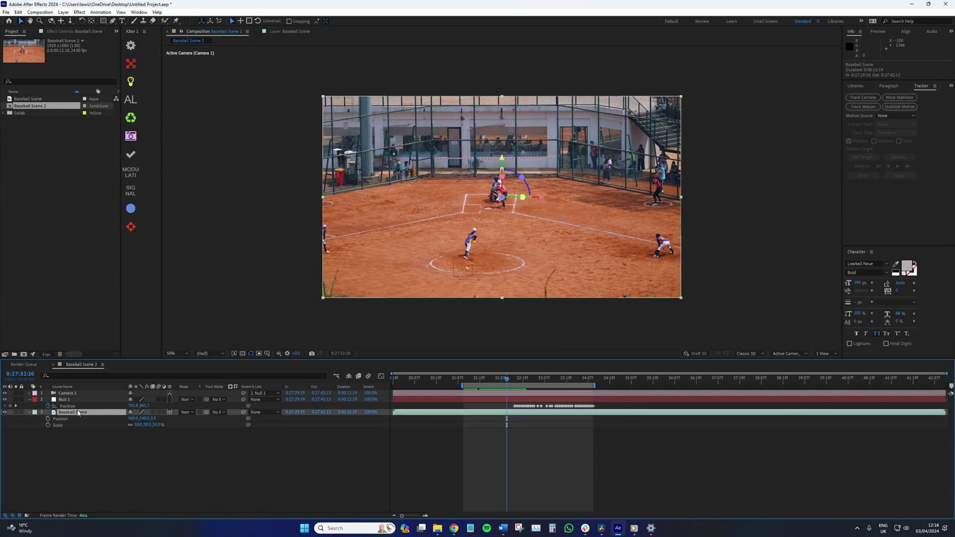
{"action": "scroll", "coordinate": [441, 464], "scroll_direction": "up", "scroll_amount": 5}
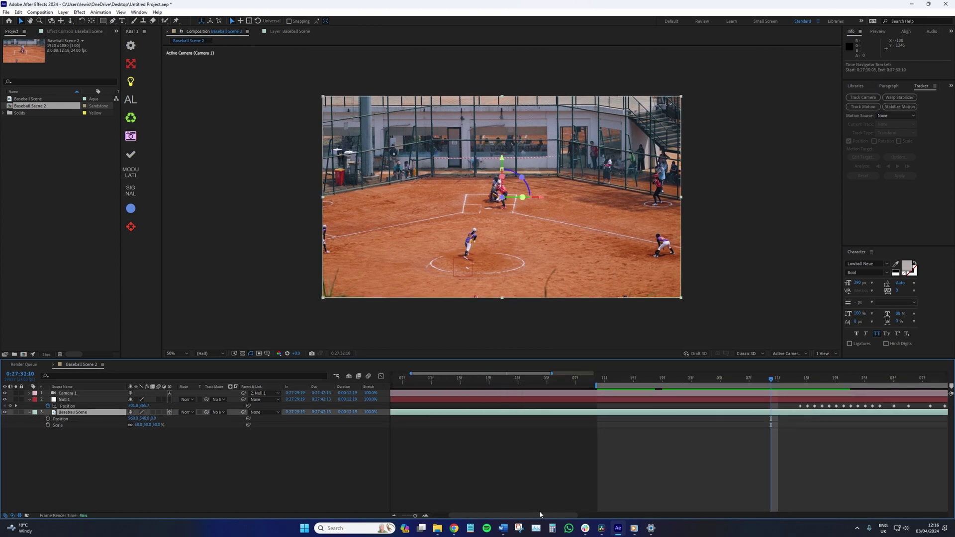
{"action": "scroll", "coordinate": [539, 511], "scroll_direction": "up", "scroll_amount": 3}
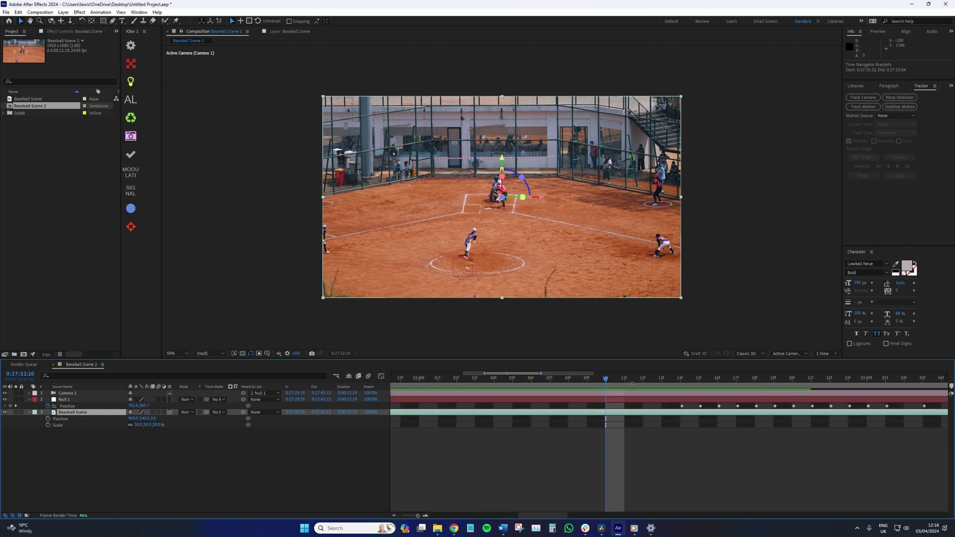
{"action": "key", "text": "space"}
{"action": "key", "text": "space"}
{"action": "mouse_move", "coordinate": [617, 380]}
{"action": "left_mouse_down"}
{"action": "mouse_move", "coordinate": [660, 384]}
{"action": "mouse_move", "coordinate": [568, 384]}
{"action": "mouse_move", "coordinate": [632, 389]}
{"action": "left_mouse_up"}
{"action": "key", "text": "space"}
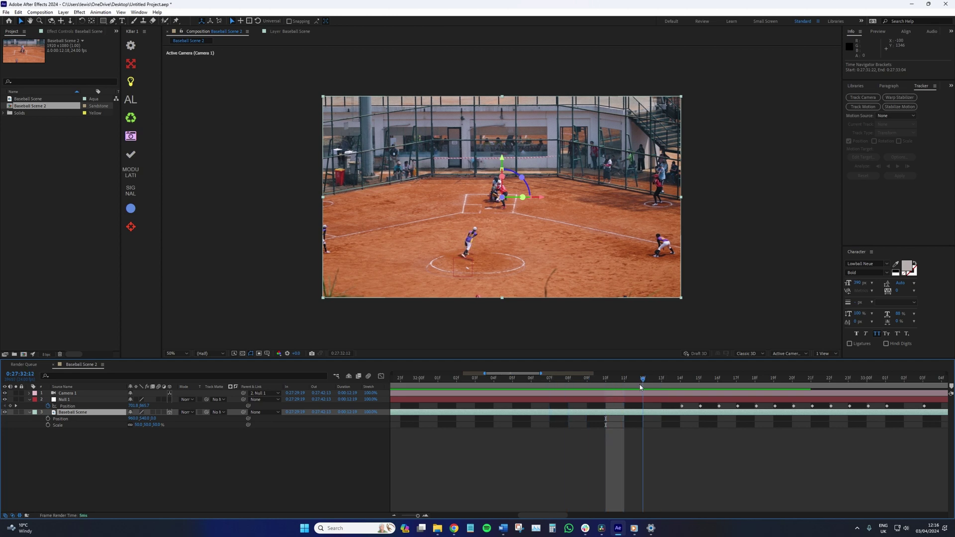
{"action": "key", "text": "space"}
{"action": "key", "text": "Page_Up"}
Keyframe Position and Scale, reaching eased Scale ~167% and Position Y 227 at 0:27:32:13
{"action": "left_click", "coordinate": [48, 419]}
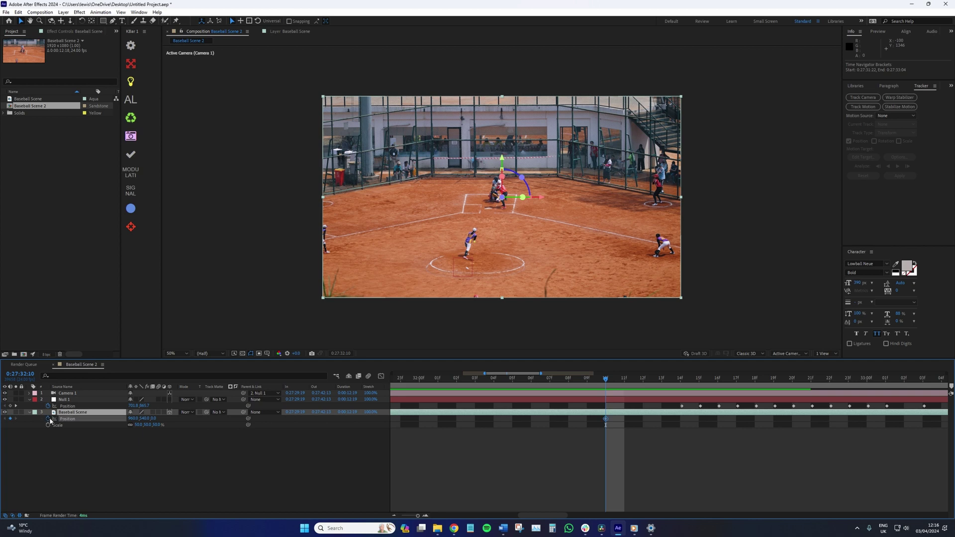
{"action": "left_click", "coordinate": [47, 426]}
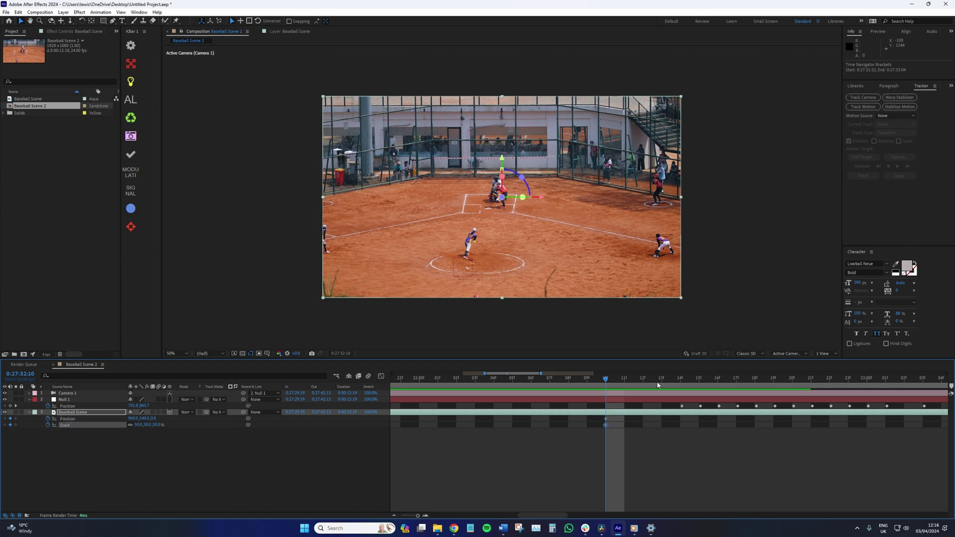
{"action": "mouse_move", "coordinate": [631, 385]}
{"action": "left_mouse_down"}
{"action": "mouse_move", "coordinate": [642, 385]}
{"action": "mouse_move", "coordinate": [624, 384]}
{"action": "left_mouse_up"}
{"action": "left_click_drag", "start_coordinate": [140, 426], "coordinate": [572, 427]}
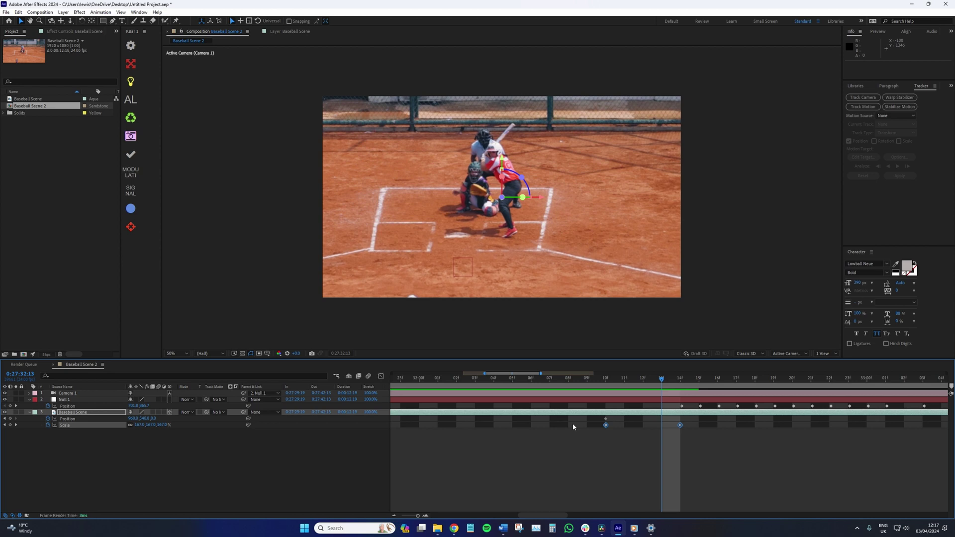
{"action": "key", "text": "F9"}
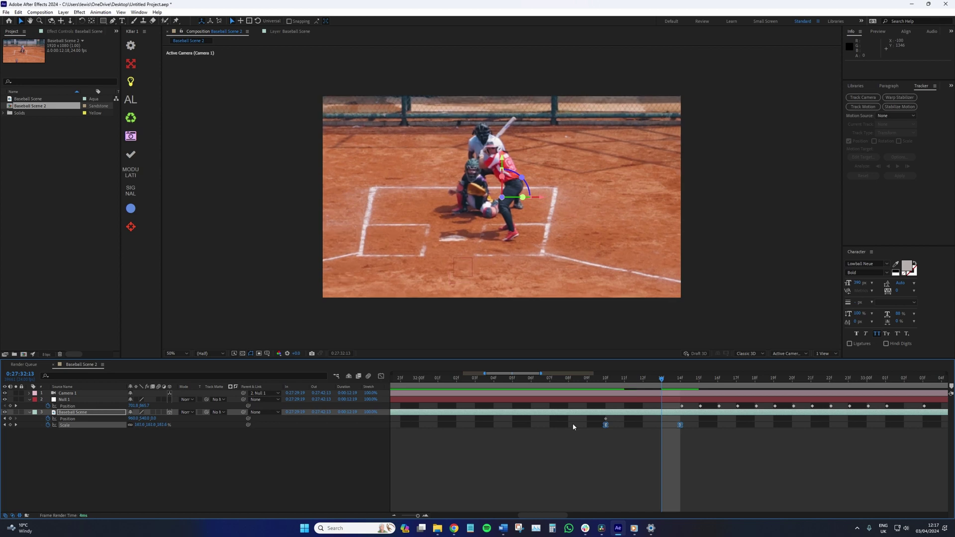
{"action": "left_click_drag", "start_coordinate": [144, 419], "coordinate": [215, 423]}
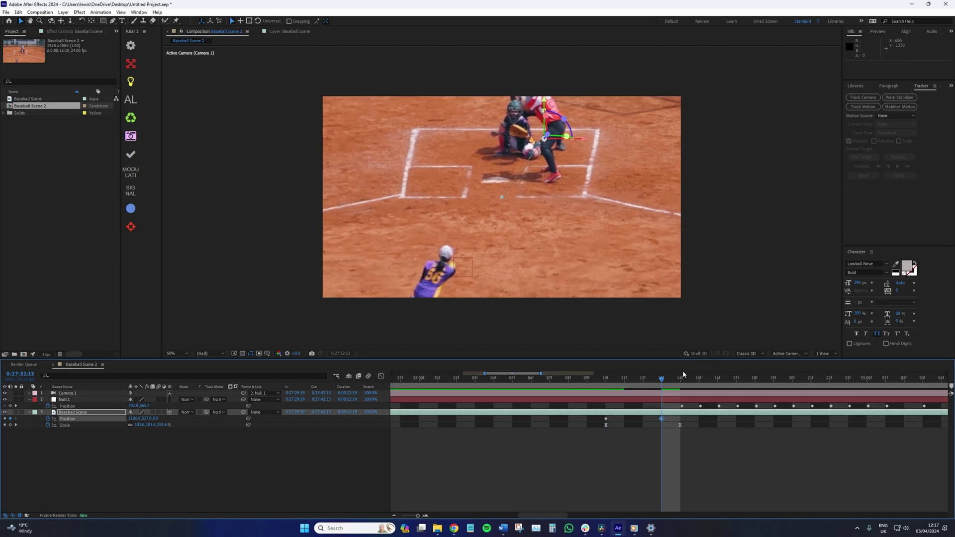
{"action": "left_click_drag", "start_coordinate": [679, 379], "coordinate": [683, 421]}
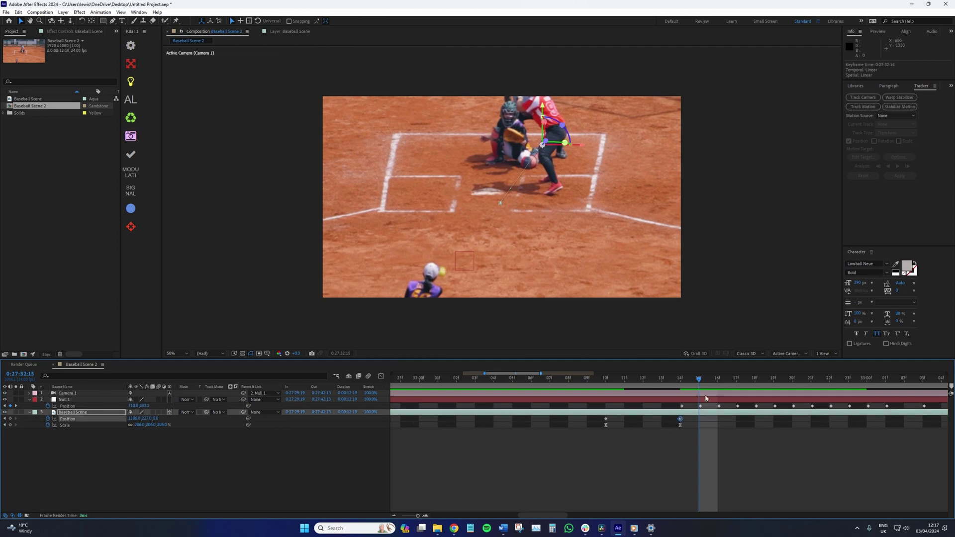
Apply Easy Ease to both Position keyframes and preview the crash zoom from 0:27:32:10
{"action": "scroll", "coordinate": [702, 401], "scroll_direction": "right", "scroll_amount": 3}
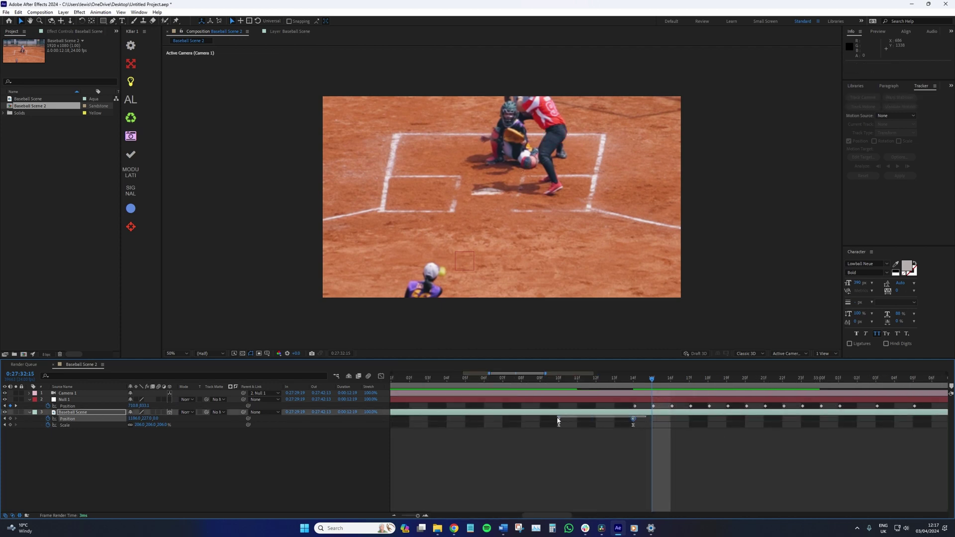
{"action": "left_click_drag", "start_coordinate": [558, 420], "coordinate": [551, 418]}
{"action": "key", "text": "F9"}
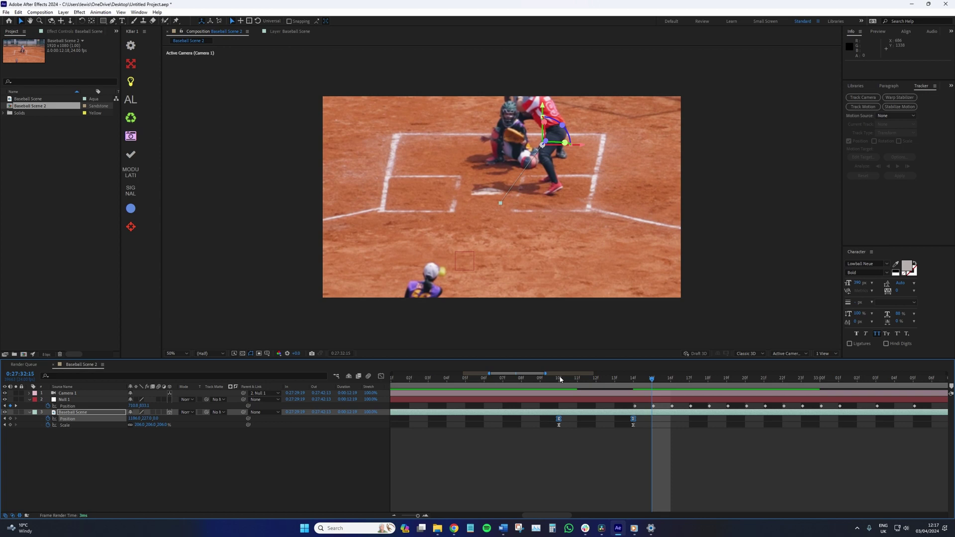
{"action": "left_click", "coordinate": [559, 380]}
{"action": "key", "text": "space"}
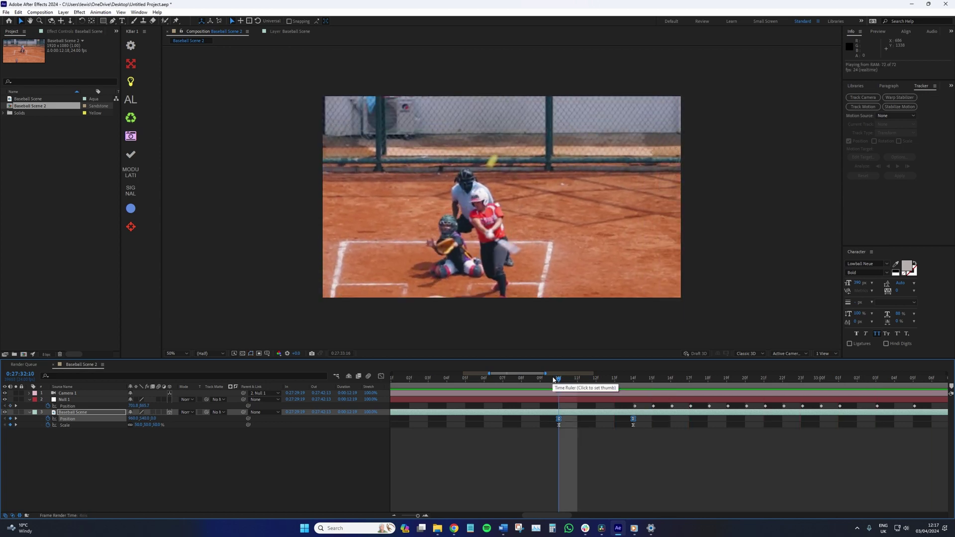
{"action": "key", "text": "space"}
Scrub and step through the zoom from 0:27:32:11 to the swing at 0:27:33:18
{"action": "key", "text": "semicolon"}
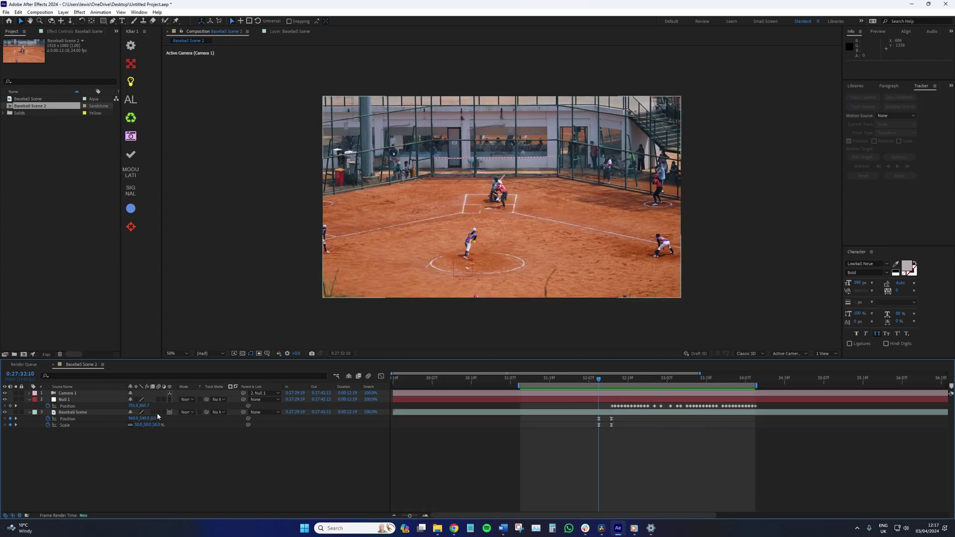
{"action": "key", "text": "semicolon"}
{"action": "left_click", "coordinate": [742, 379]}
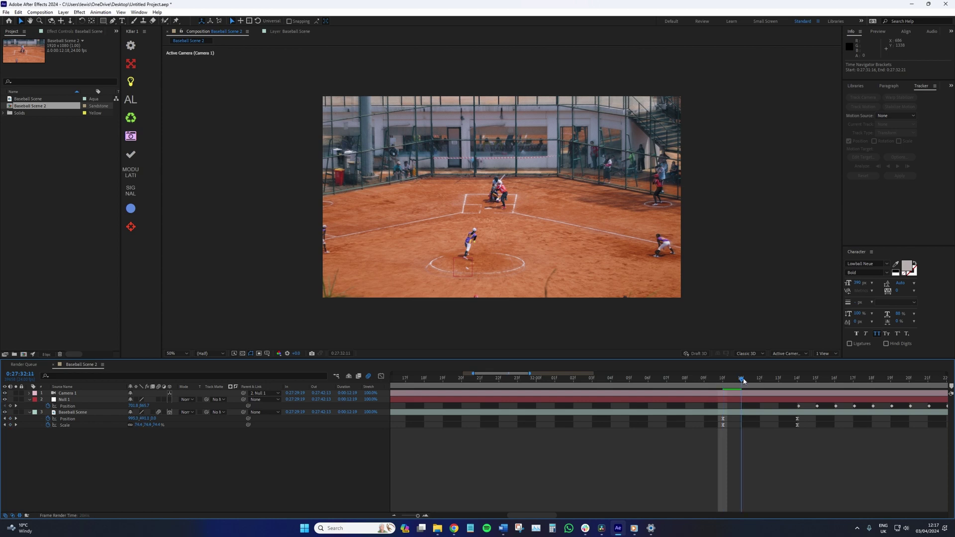
{"action": "left_click_drag", "start_coordinate": [743, 382], "coordinate": [835, 380]}
{"action": "key", "text": "space"}
{"action": "key", "text": "space"}
{"action": "key", "text": "minus"}
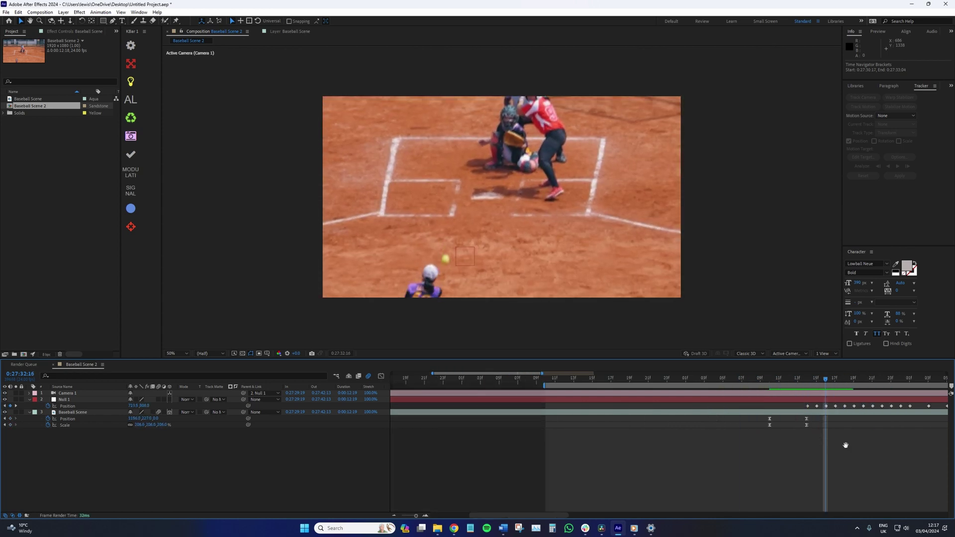
{"action": "left_click_drag", "start_coordinate": [846, 445], "coordinate": [612, 472]}
{"action": "left_click", "coordinate": [599, 381]}
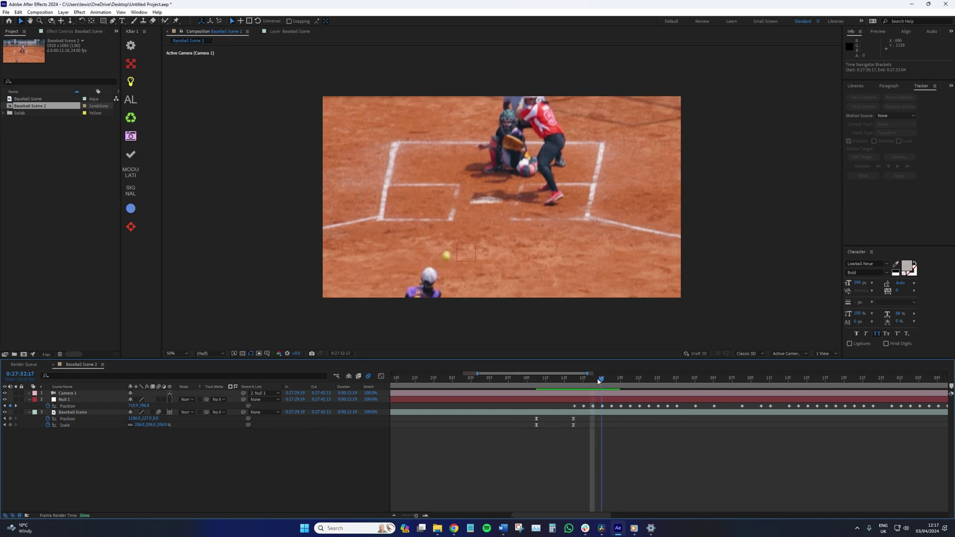
{"action": "left_click_drag", "start_coordinate": [599, 381], "coordinate": [836, 369]}
{"action": "key", "text": "minus"}
Keyframe Position Y 380 at 0:27:33:23, then preview from the first keyframe at 0:27:32:10
{"action": "left_click_drag", "start_coordinate": [706, 448], "coordinate": [626, 458]}
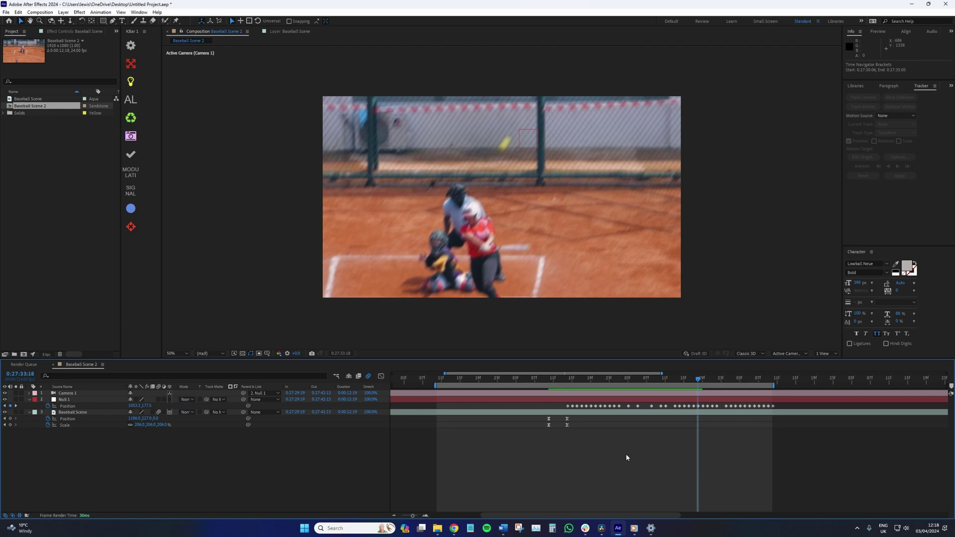
{"action": "mouse_move", "coordinate": [699, 384]}
{"action": "left_mouse_down"}
{"action": "mouse_move", "coordinate": [740, 381]}
{"action": "mouse_move", "coordinate": [719, 384]}
{"action": "left_mouse_up"}
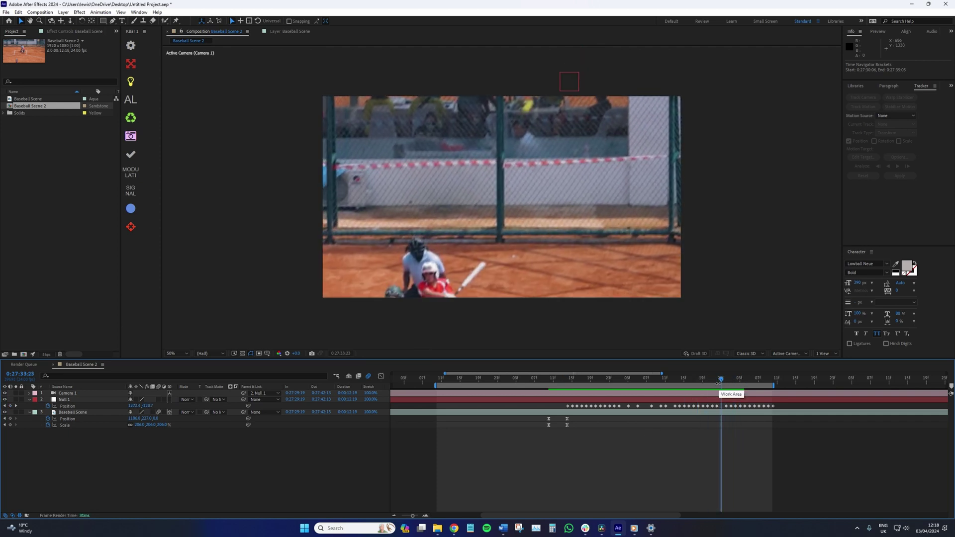
{"action": "left_click_drag", "start_coordinate": [148, 423], "coordinate": [215, 412]}
{"action": "left_click", "coordinate": [226, 410]}
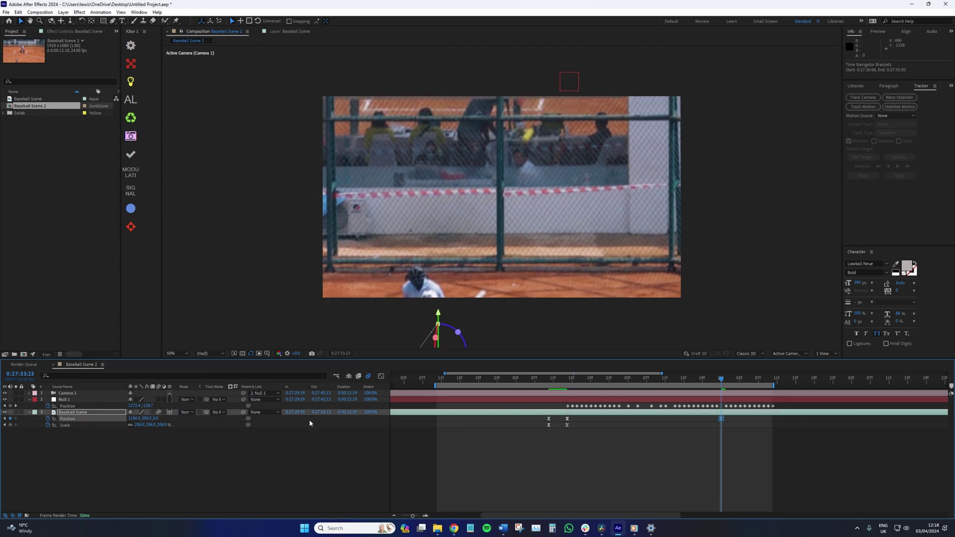
{"action": "left_click", "coordinate": [549, 385]}
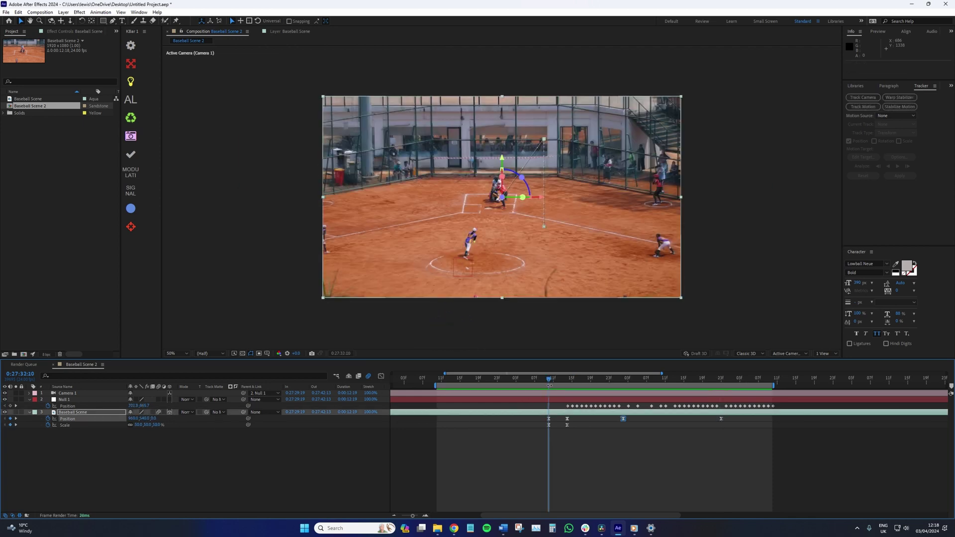
{"action": "key", "text": "space"}
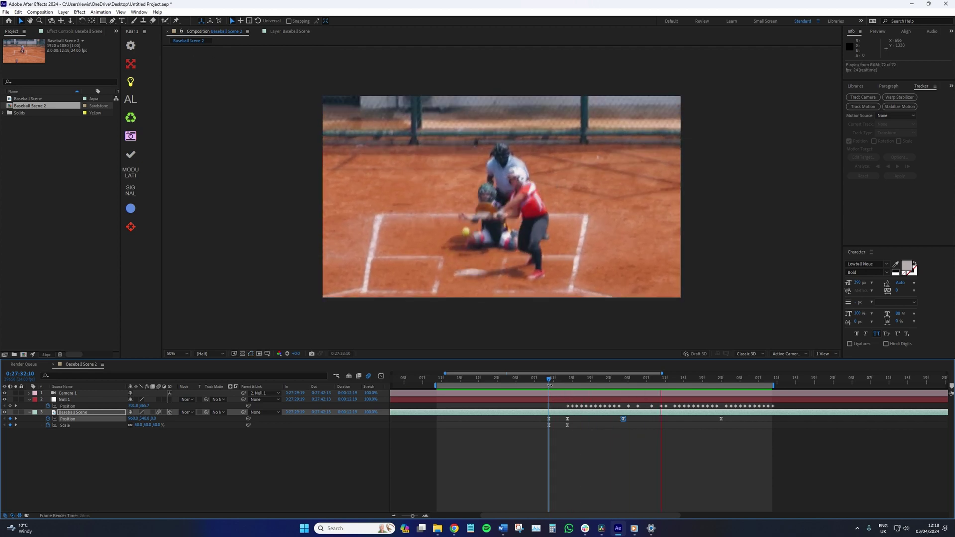